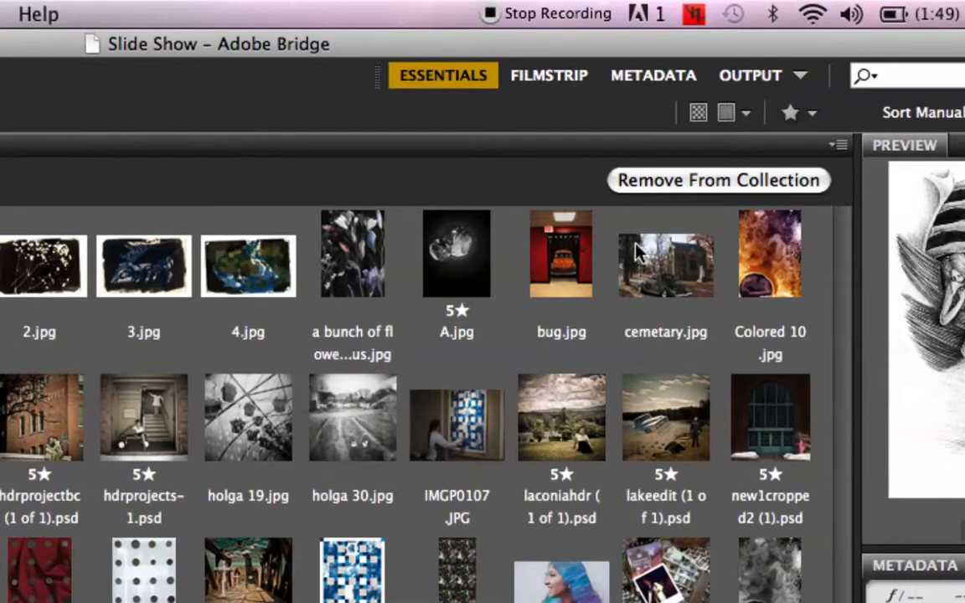
# - View the collection in the Filmstrip and Metadata workspaces, ending in the Output workspace
pyautogui.click(524, 84)
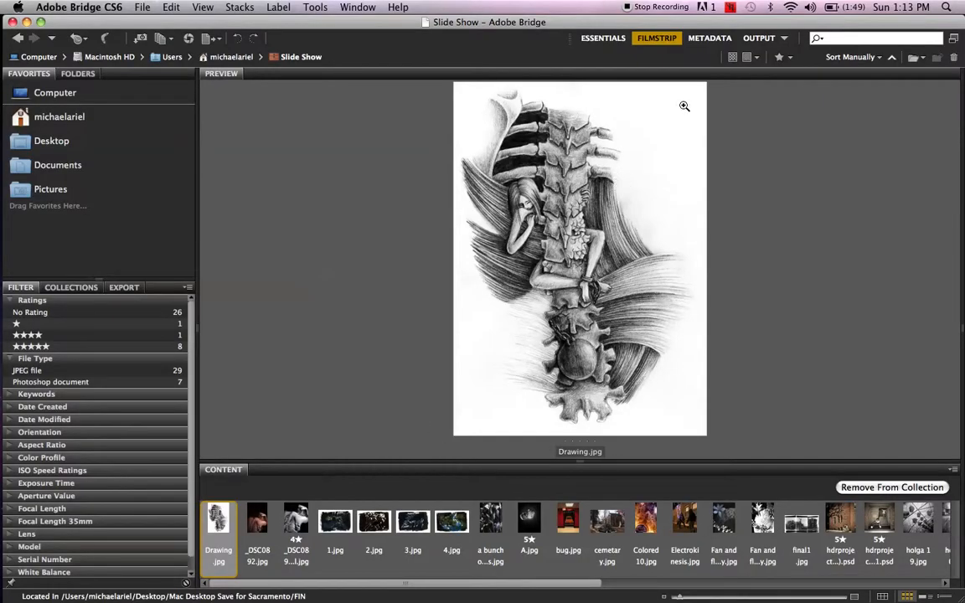
pyautogui.click(711, 38)
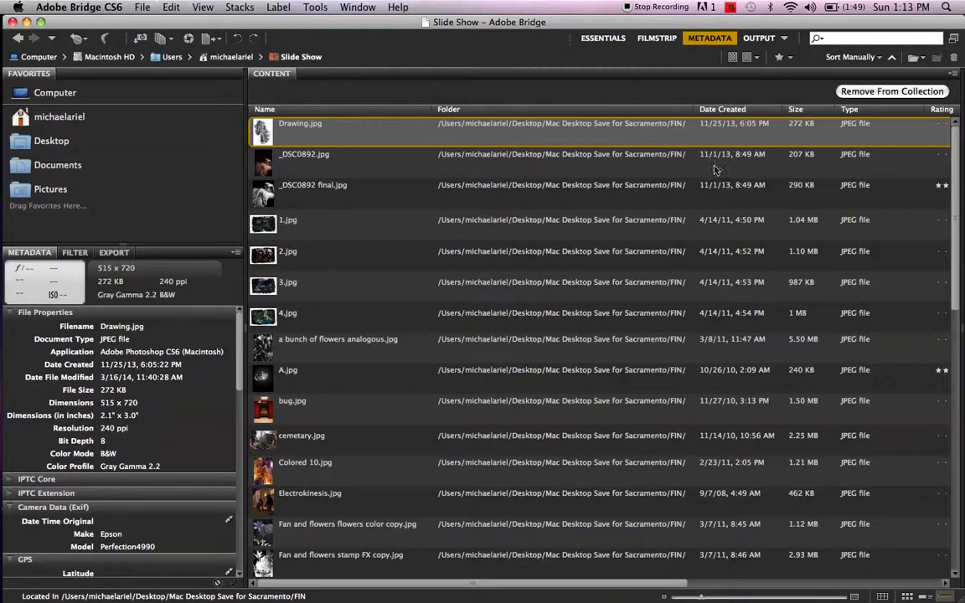
pyautogui.click(760, 39)
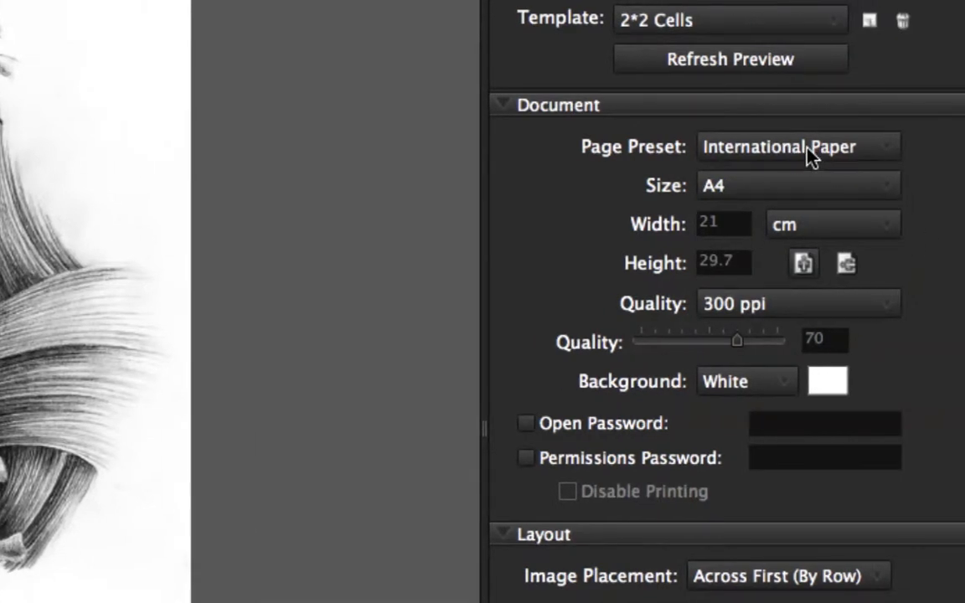
# - Set the PDF document's page preset to U.S. Paper
pyautogui.click(808, 151)
pyautogui.click(779, 178)
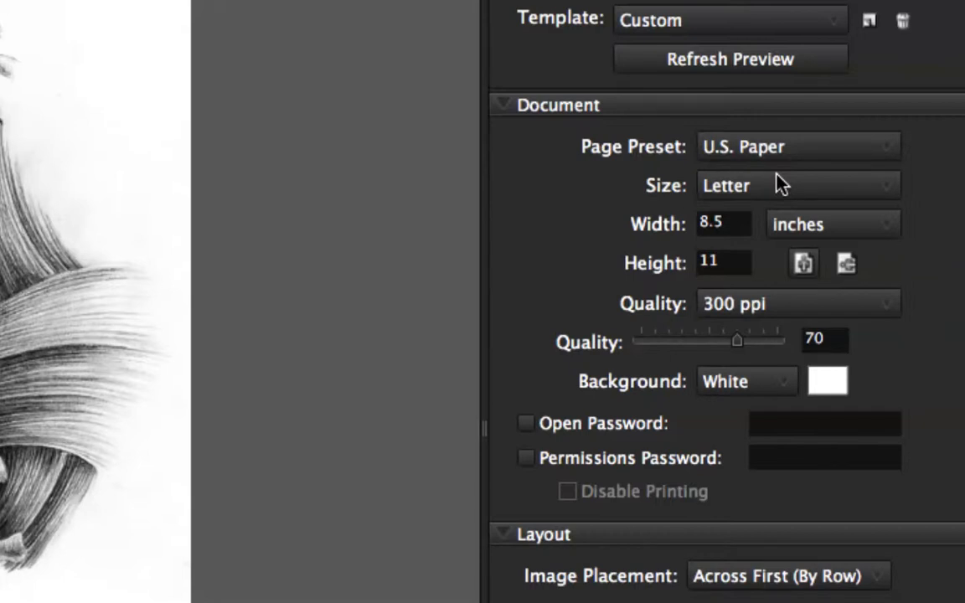
pyautogui.click(772, 151)
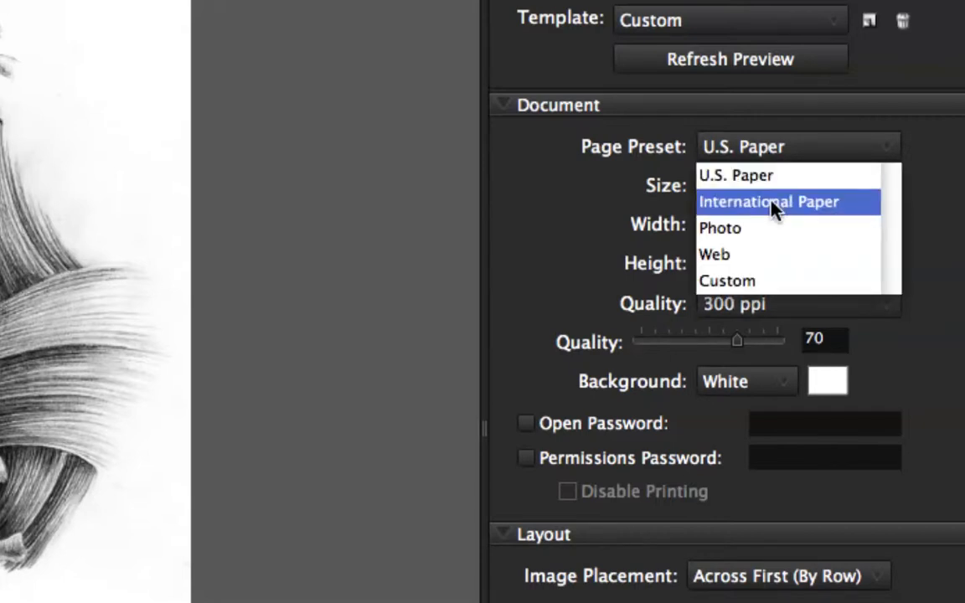
pyautogui.click(775, 151)
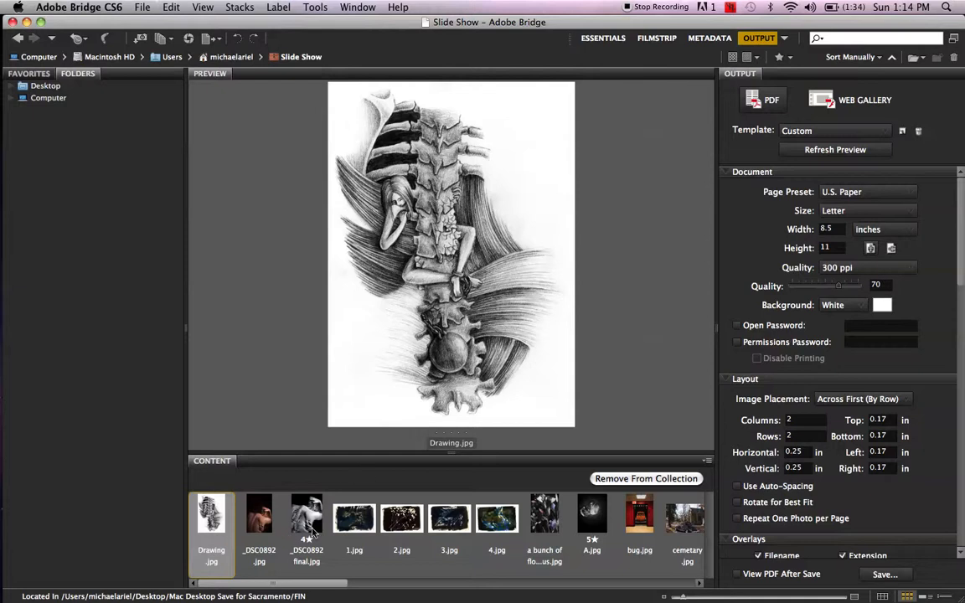
# - Select all images in the collection and set the contact sheet layout to 3 columns and 6 rows
pyautogui.press('super+a')
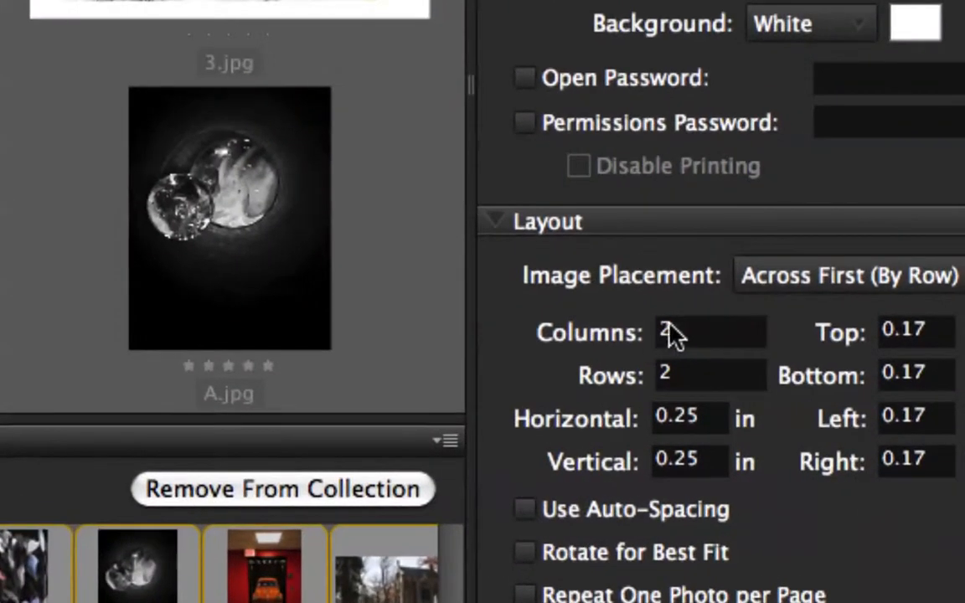
pyautogui.click(674, 335)
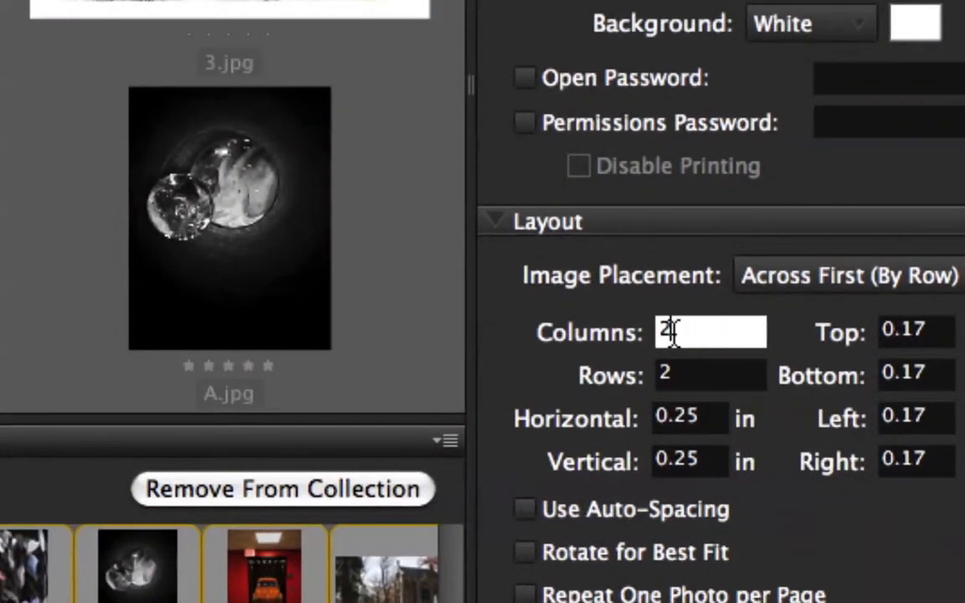
pyautogui.moveTo(673, 331); pyautogui.dragTo(646, 334)
pyautogui.write('3')
pyautogui.click(671, 376)
pyautogui.moveTo(670, 377); pyautogui.dragTo(645, 379)
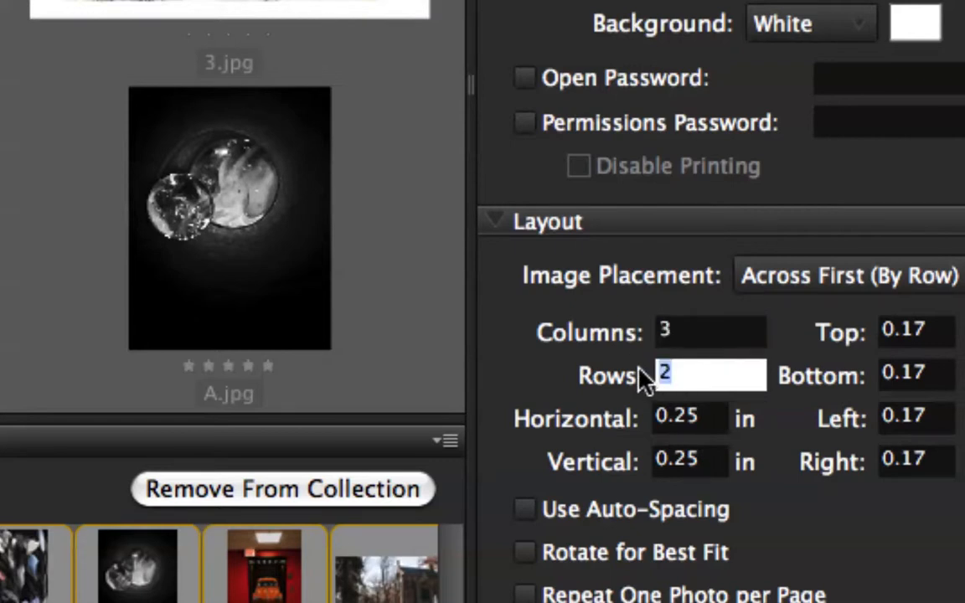
pyautogui.write('6')
# - Enable Use Auto-Spacing and Rotate for Best Fit for the layout and refresh the output preview
pyautogui.click(526, 508)
pyautogui.click(528, 555)
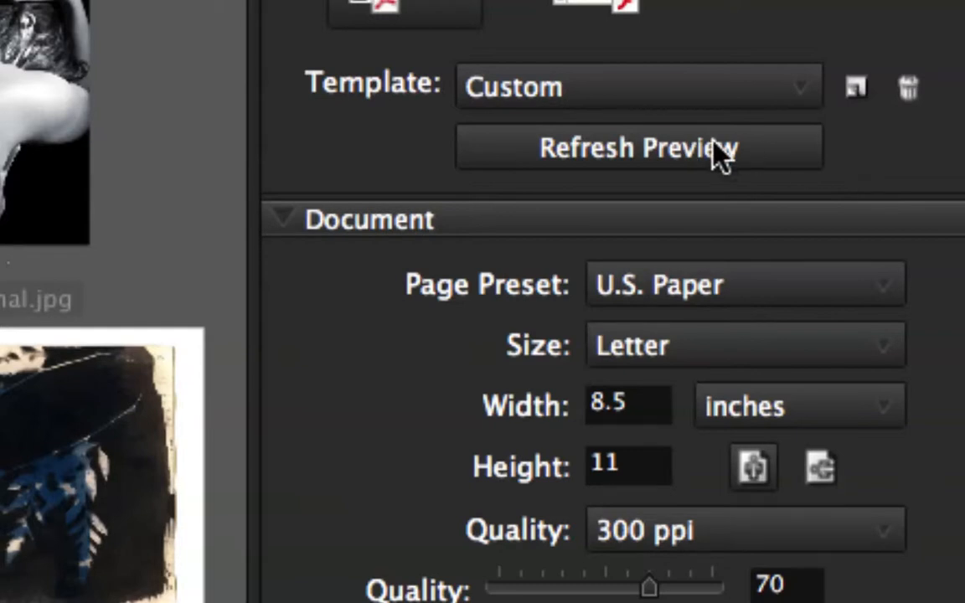
pyautogui.click(627, 149)
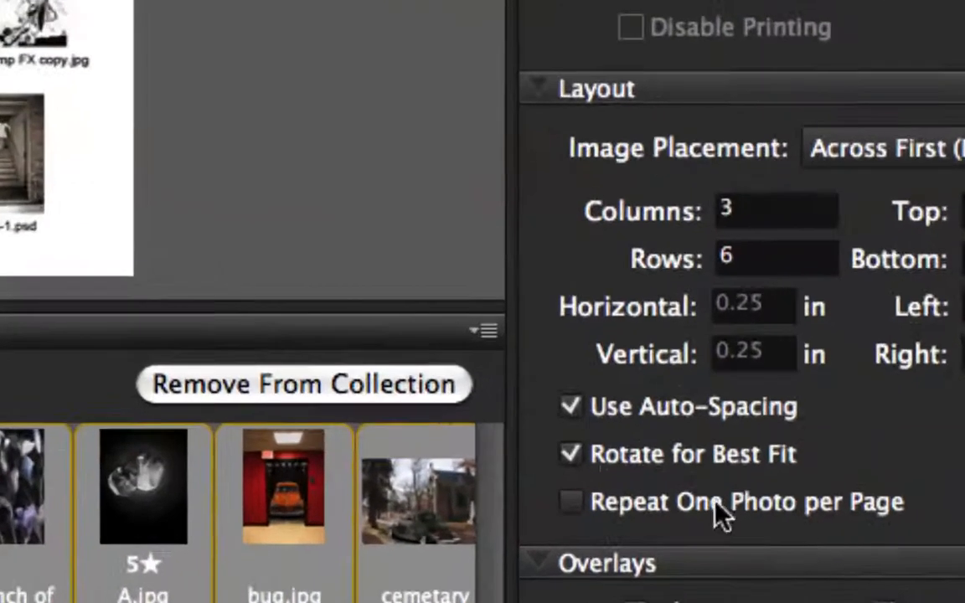
# - Turn off Rotate for Best Fit and regenerate the contact sheet preview
pyautogui.click(572, 455)
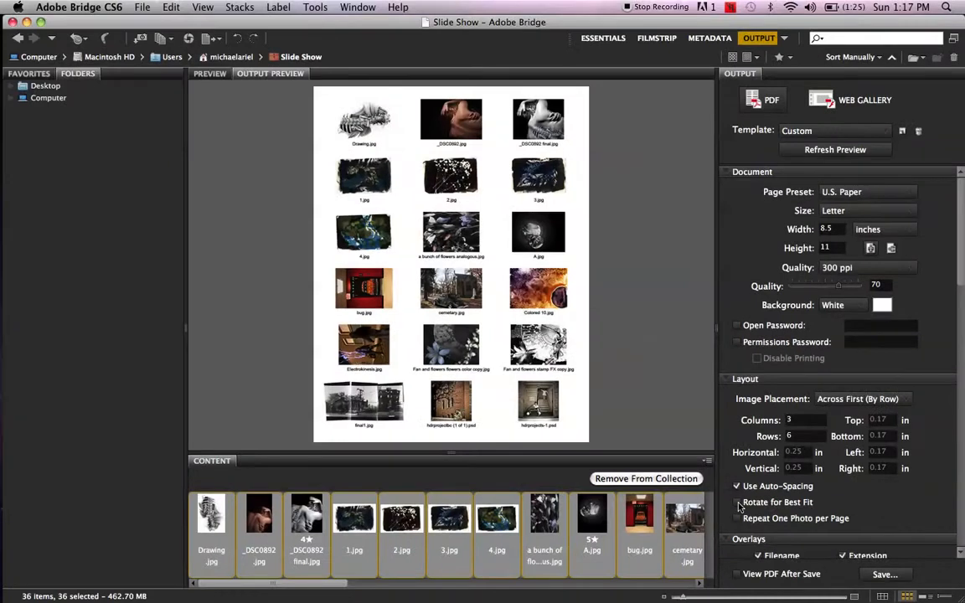
pyautogui.click(845, 151)
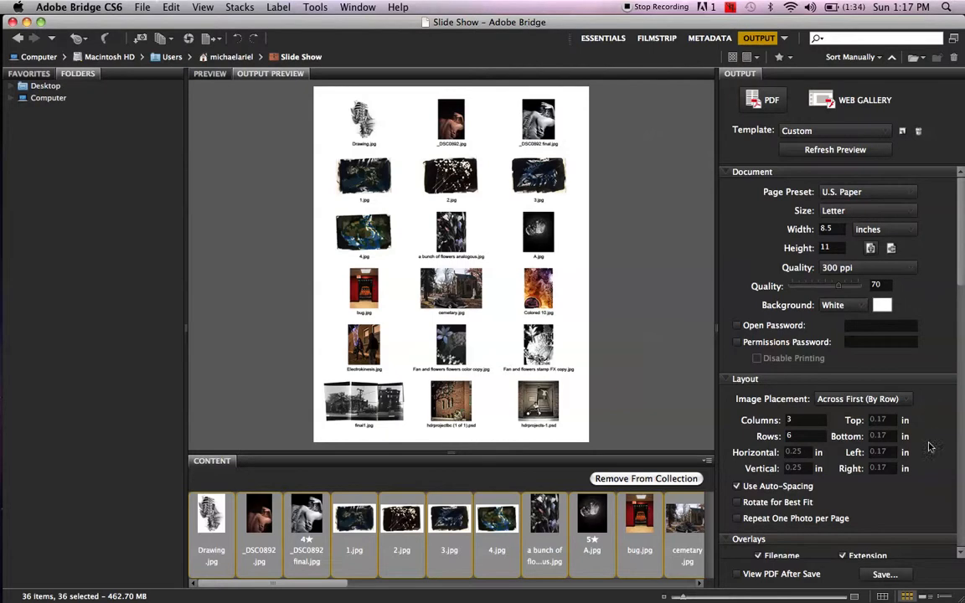
pyautogui.click(962, 562)
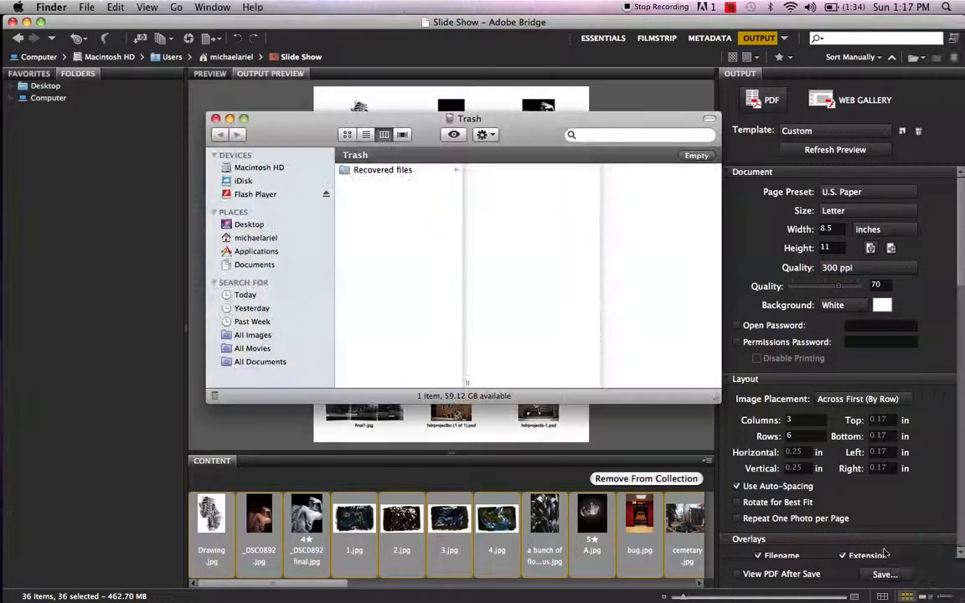
pyautogui.click(215, 118)
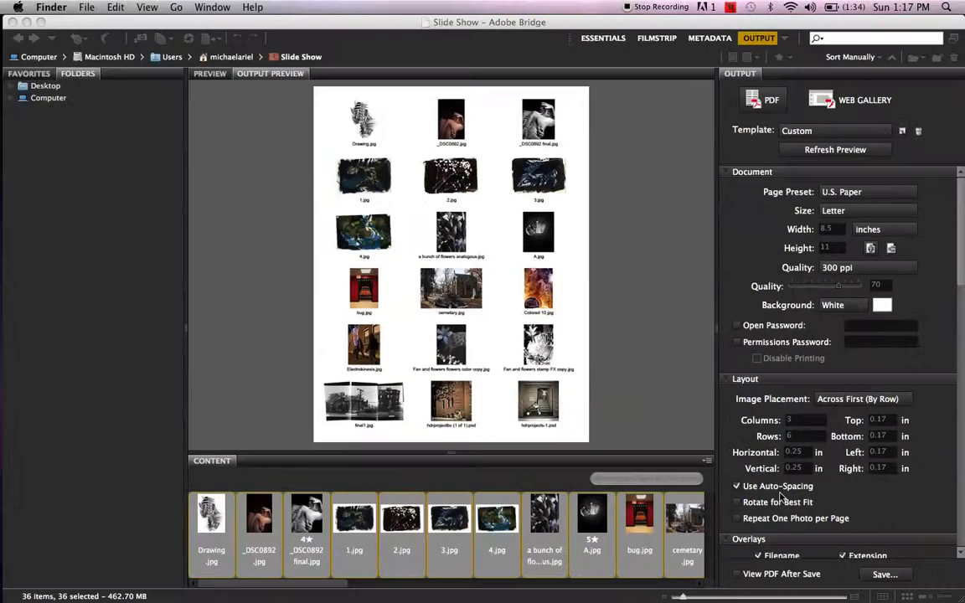
pyautogui.click(962, 271)
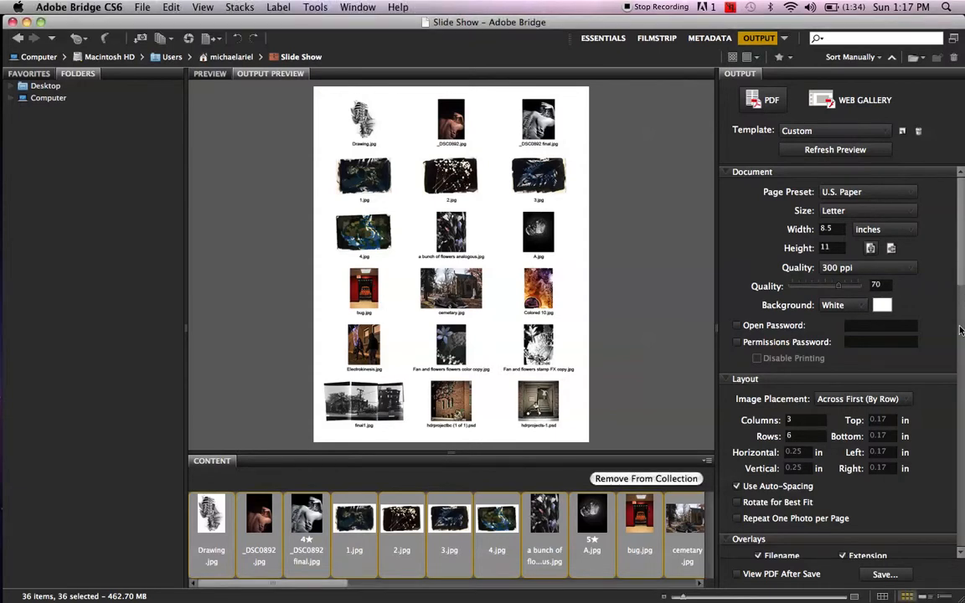
pyautogui.moveTo(963, 284)
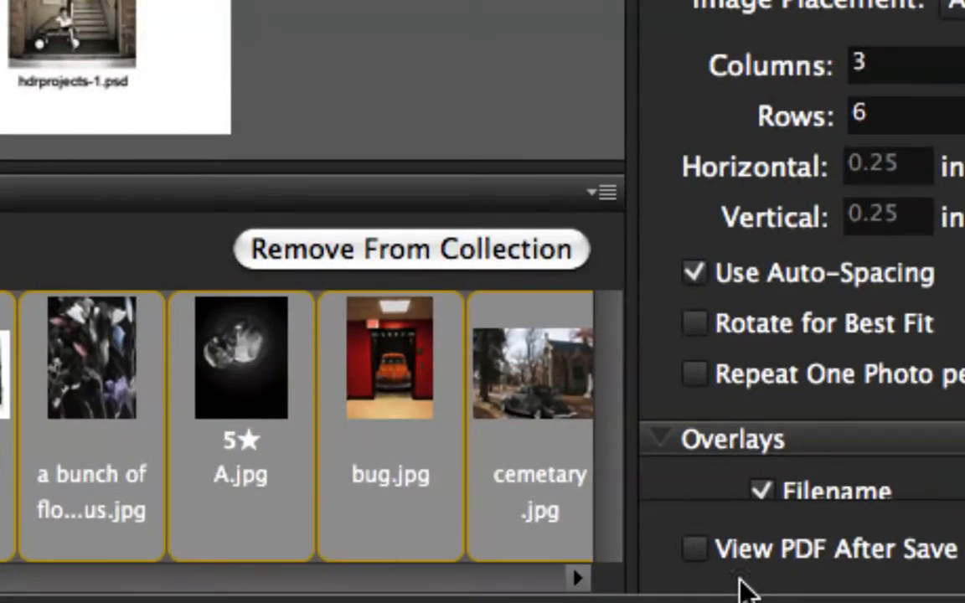
# - Save the PDF to the Desktop as "test contact sheet" with View PDF After Save enabled, accepting Acrobat Pro as the default PDF application
pyautogui.click(702, 551)
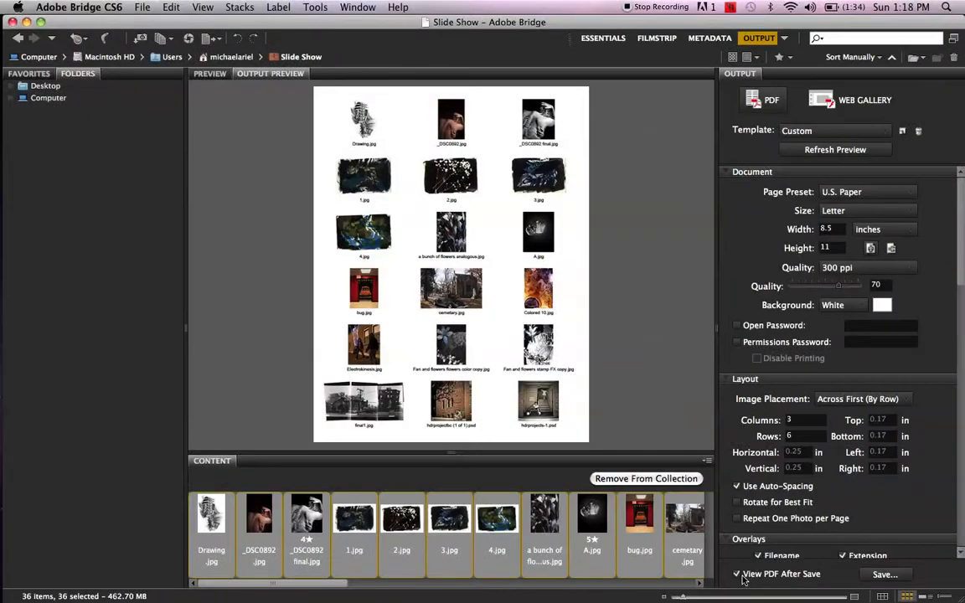
pyautogui.click(885, 576)
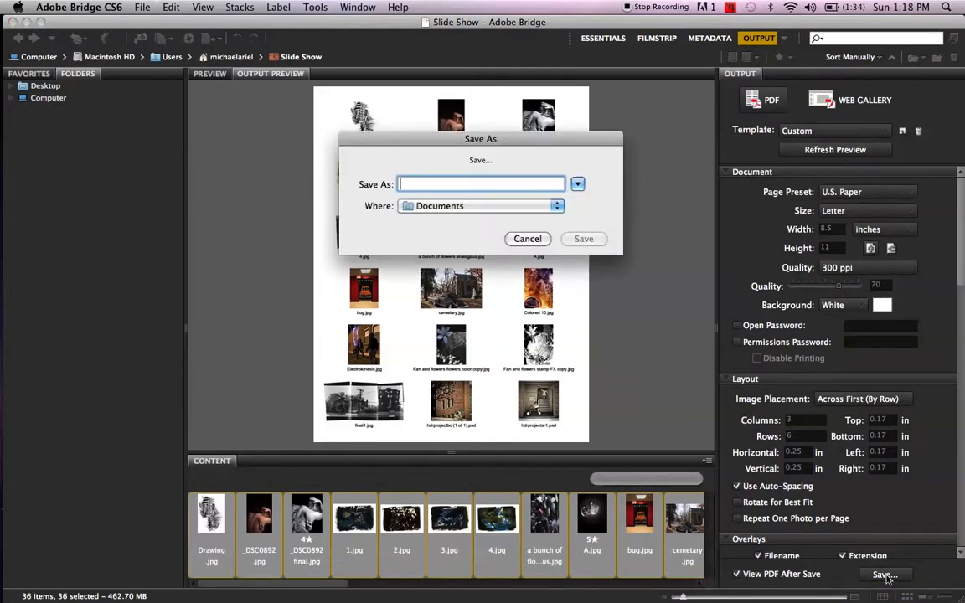
pyautogui.write('test contact sheet')
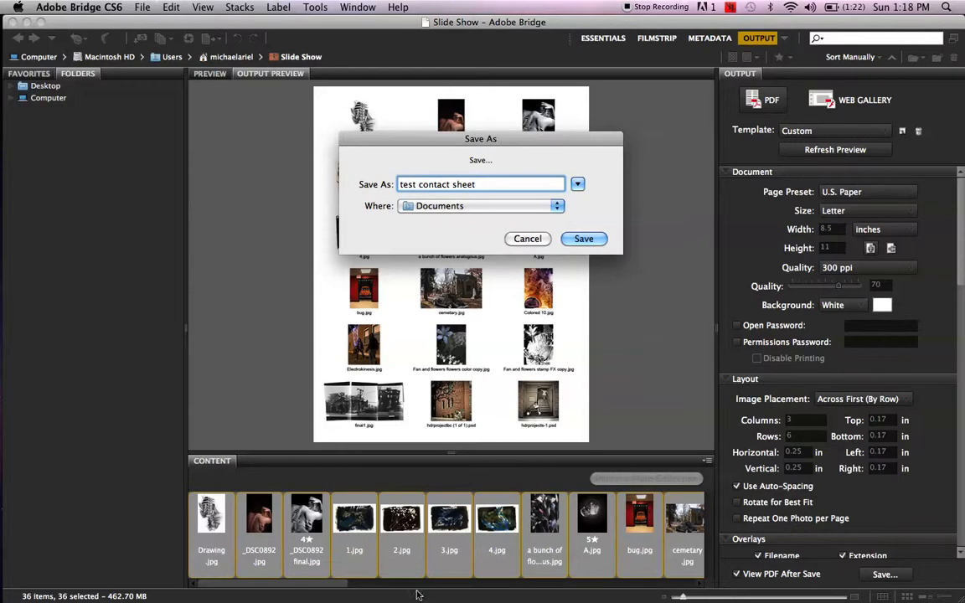
pyautogui.click(445, 208)
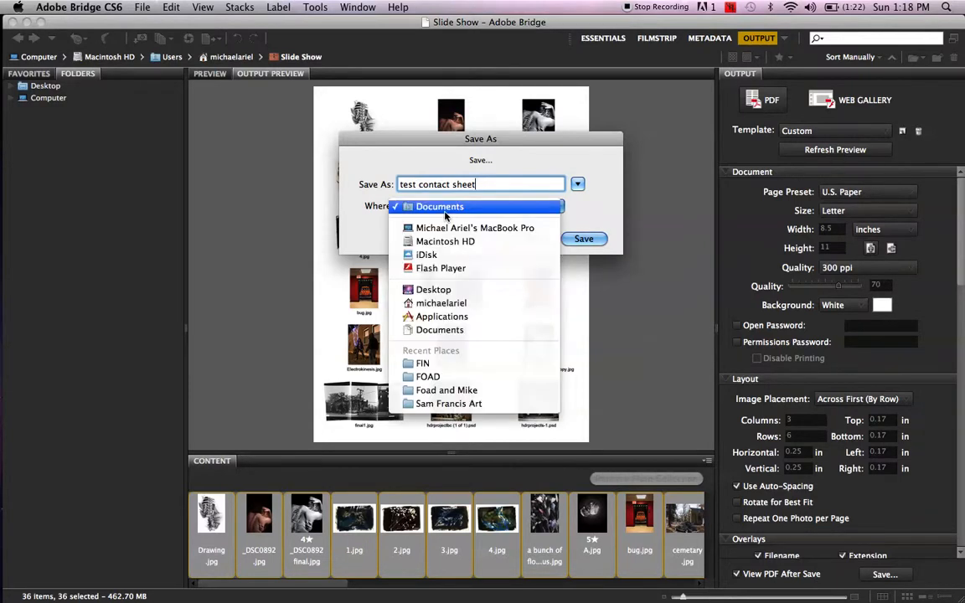
pyautogui.press('Escape')
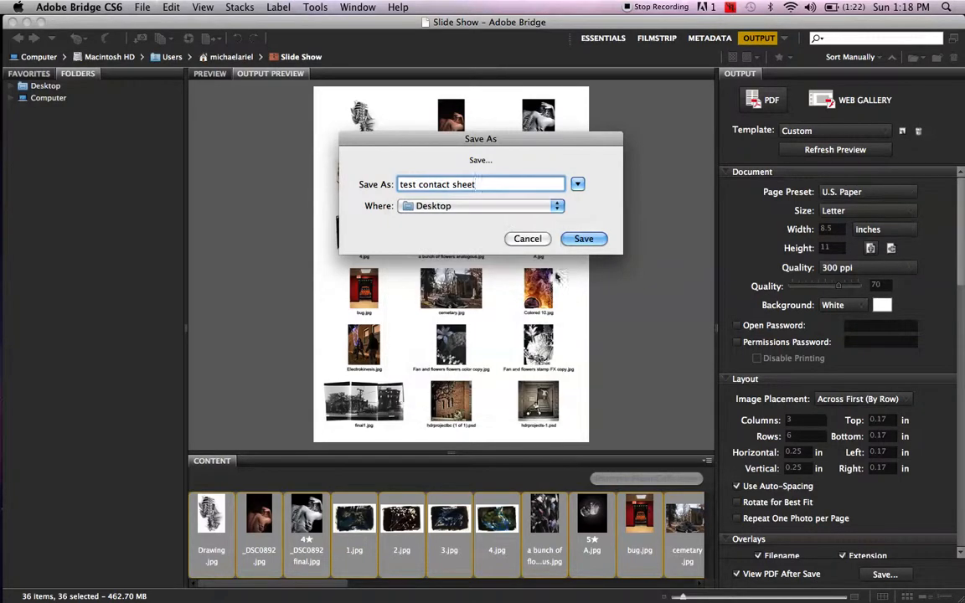
pyautogui.click(584, 239)
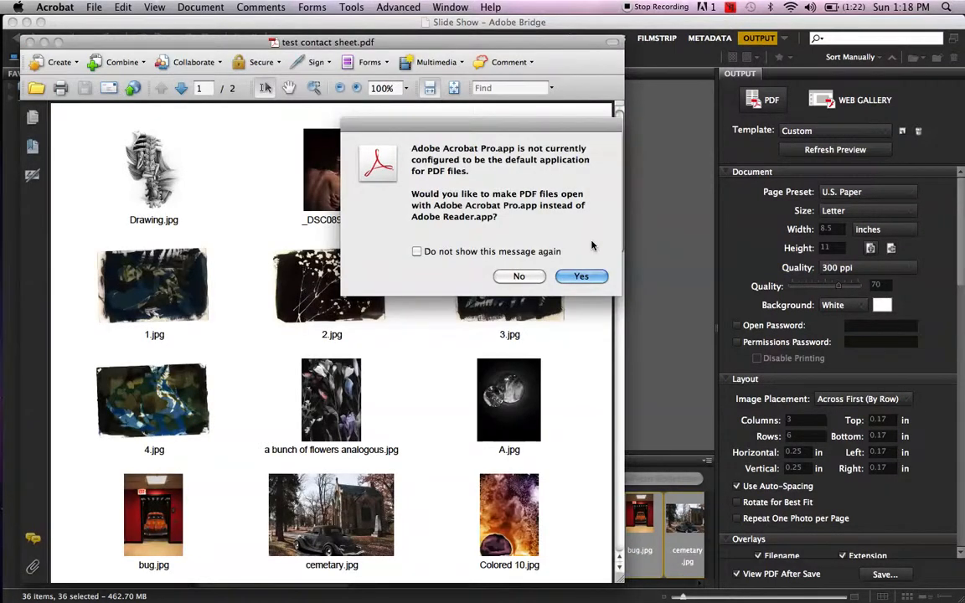
pyautogui.click(572, 279)
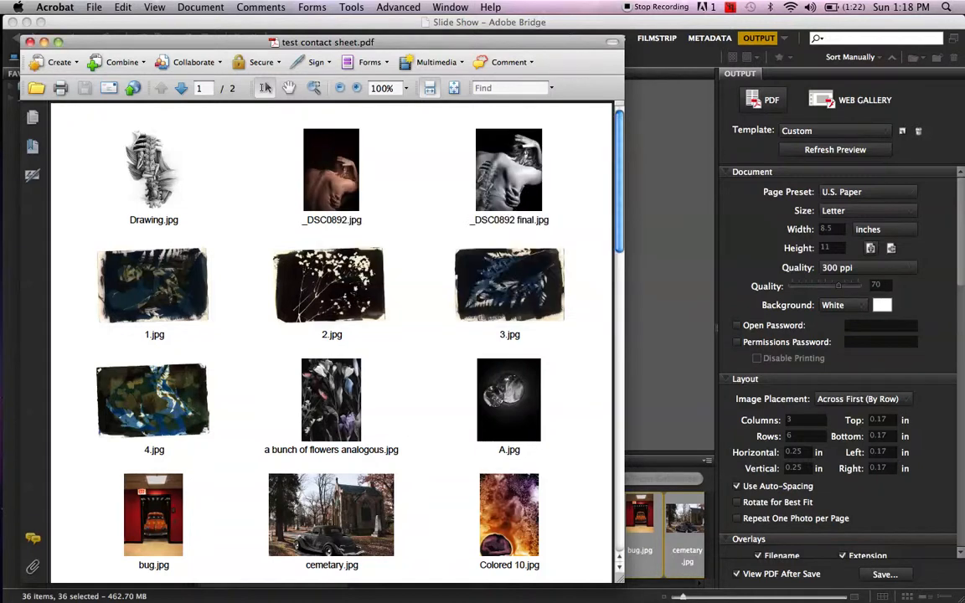
# - Examine both pages of the saved contact sheet PDF in Acrobat and close the document
pyautogui.scroll(-15, 601, 206)
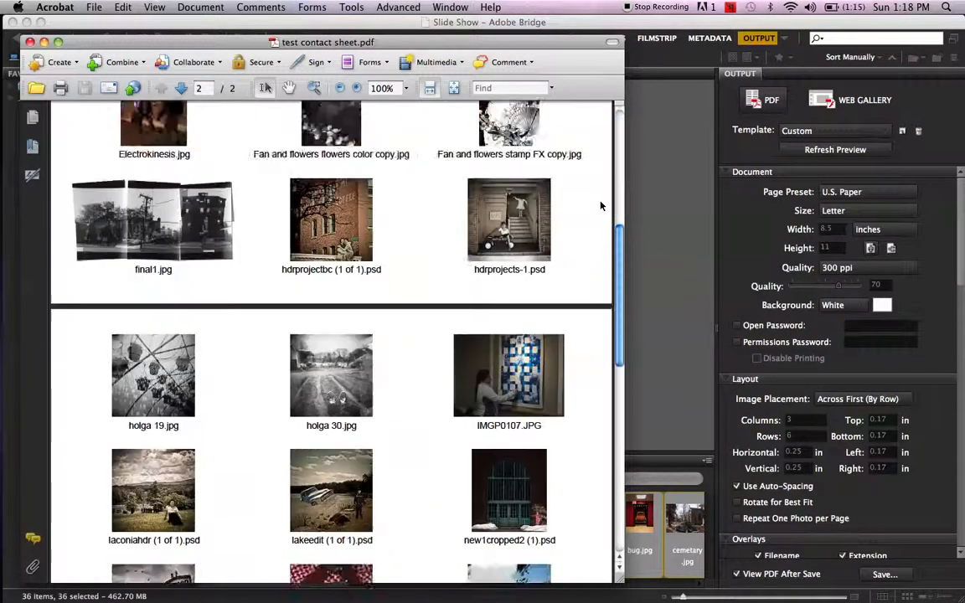
pyautogui.scroll(15, 601, 205)
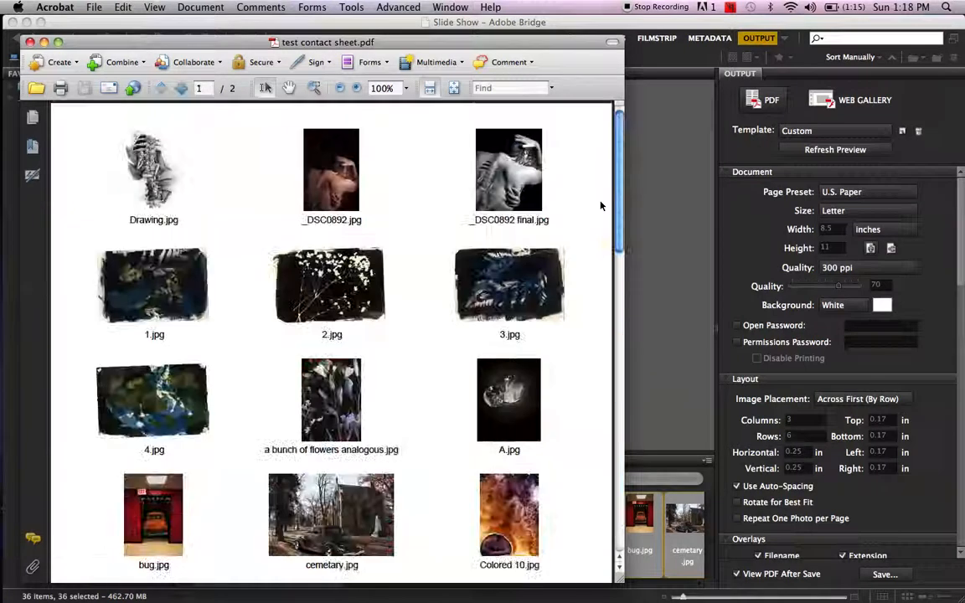
pyautogui.scroll(-8, 600, 206)
pyautogui.scroll(-5, 601, 205)
pyautogui.scroll(12, 601, 205)
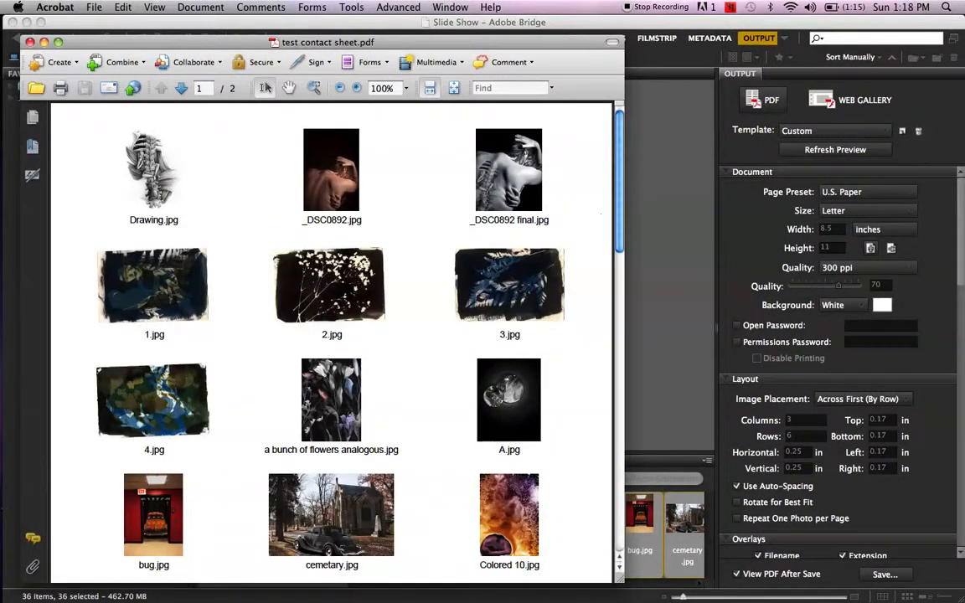
pyautogui.moveTo(171, 37); pyautogui.dragTo(282, 22)
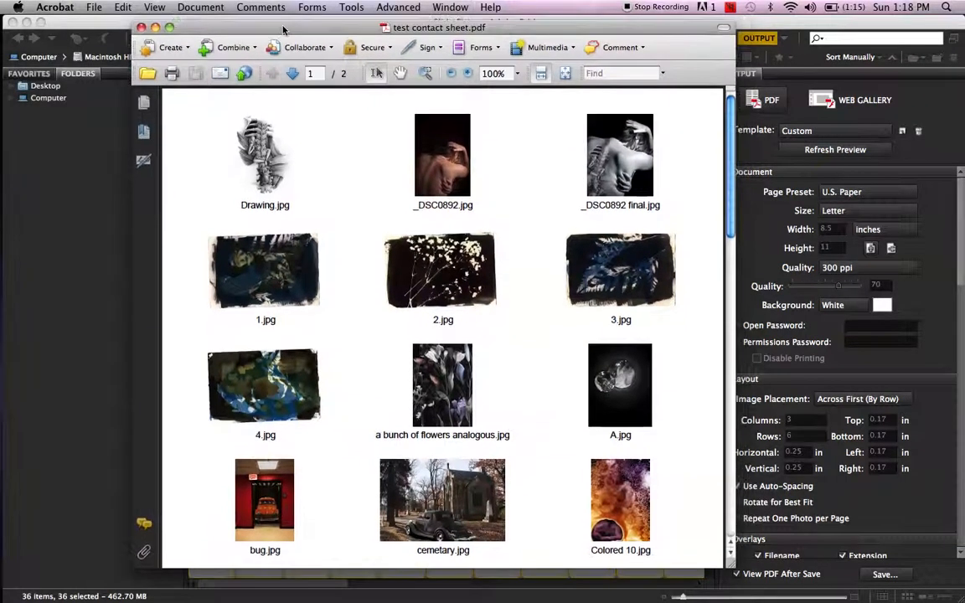
pyautogui.click(141, 27)
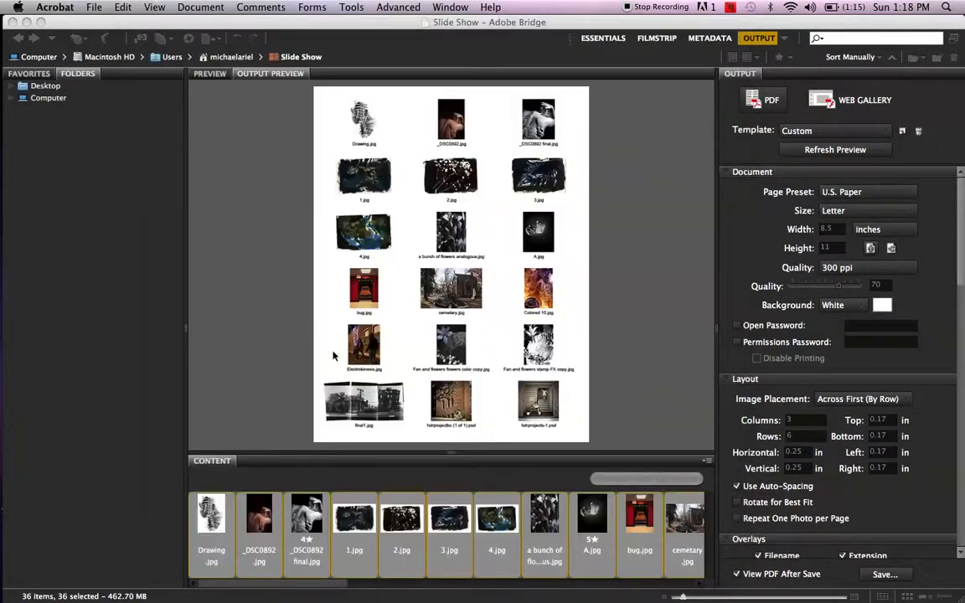